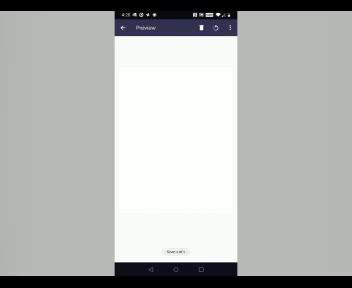
Start deleting the scanned TEST page with the trash icon.
{"action": "left_click", "coordinate": [201, 27]}
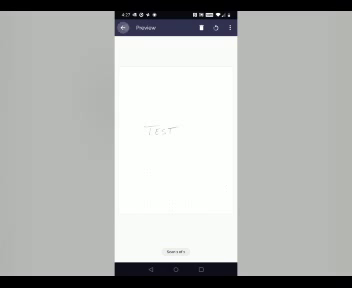
Go back to the camera to rescan the TEST page.
{"action": "left_click", "coordinate": [123, 27]}
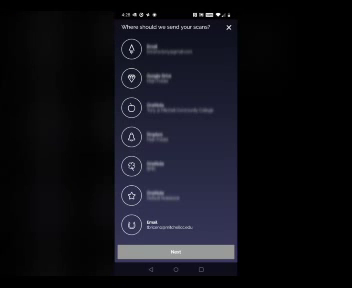
Send the 'Test -TITLE- 1' scan to the horseshoe email destination and confirm it in notifications.
{"action": "left_click", "coordinate": [174, 224]}
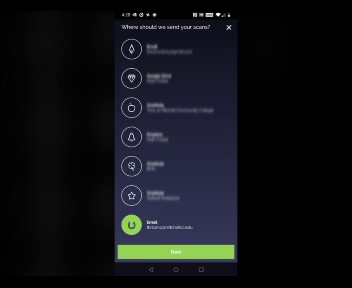
{"action": "left_click", "coordinate": [176, 251]}
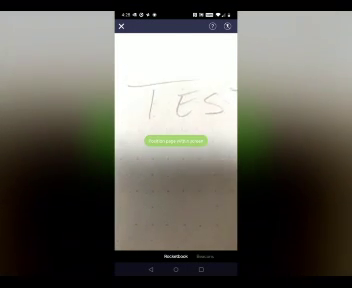
{"action": "left_click_drag", "start_coordinate": [176, 14], "coordinate": [176, 150]}
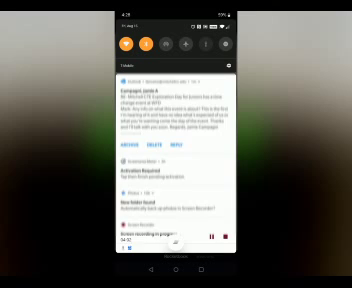
{"action": "scroll", "coordinate": [176, 170], "scroll_direction": "down", "scroll_amount": 3}
{"action": "scroll", "coordinate": [176, 170], "scroll_direction": "down", "scroll_amount": 1}
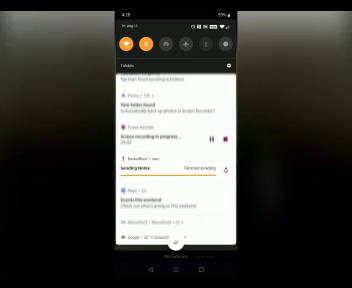
{"action": "scroll", "coordinate": [176, 170], "scroll_direction": "down", "scroll_amount": 1}
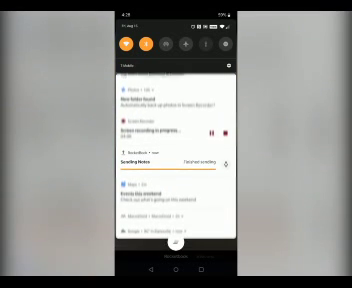
{"action": "left_click_drag", "start_coordinate": [176, 230], "coordinate": [176, 60]}
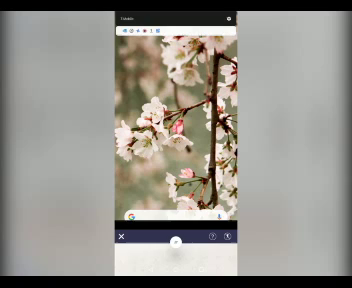
View the Rocketbook Scan email and its PDF in Outlook, then switch back to Rocketbook.
{"action": "left_click", "coordinate": [153, 250]}
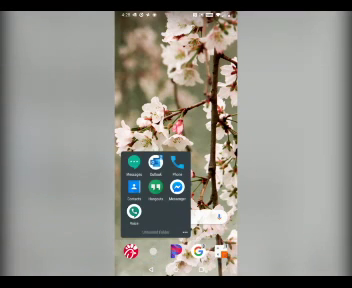
{"action": "left_click", "coordinate": [155, 162]}
{"action": "left_click", "coordinate": [176, 78]}
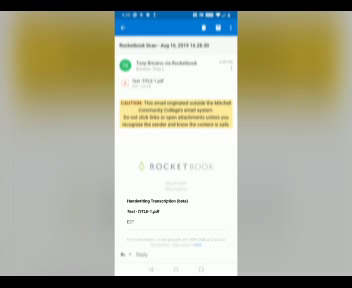
{"action": "left_click", "coordinate": [201, 269]}
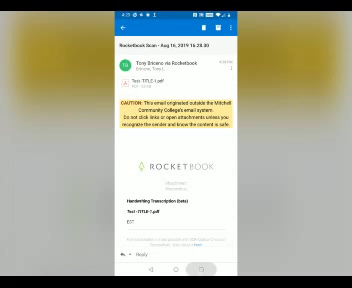
{"action": "left_click_drag", "start_coordinate": [140, 150], "coordinate": [220, 150]}
Leave the camera and open the Horseshoe row from the Destinations list.
{"action": "left_click_drag", "start_coordinate": [172, 170], "coordinate": [184, 178]}
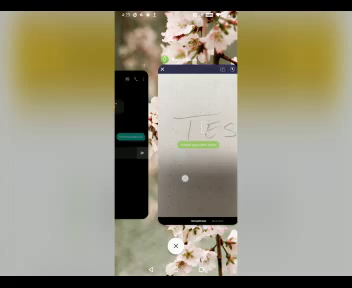
{"action": "left_click", "coordinate": [176, 150]}
{"action": "left_click", "coordinate": [121, 26]}
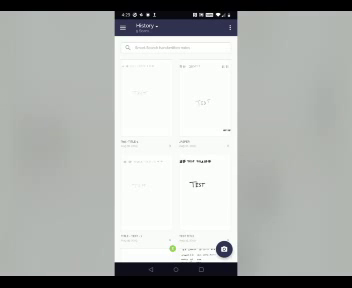
{"action": "left_click", "coordinate": [122, 28]}
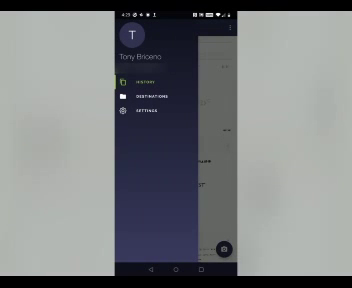
{"action": "left_click", "coordinate": [152, 96]}
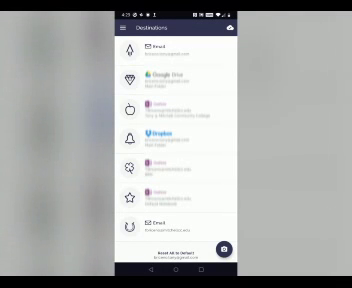
{"action": "left_click", "coordinate": [175, 226]}
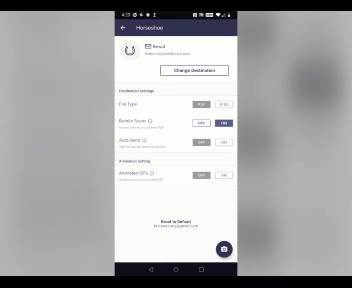
Change the Horseshoe destination to Email, add a recipient address, and save.
{"action": "left_click", "coordinate": [195, 70]}
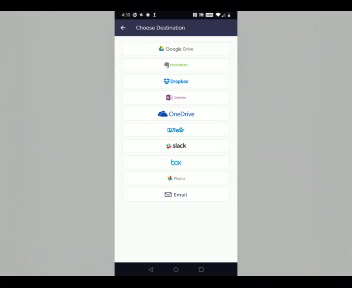
{"action": "left_click", "coordinate": [176, 194]}
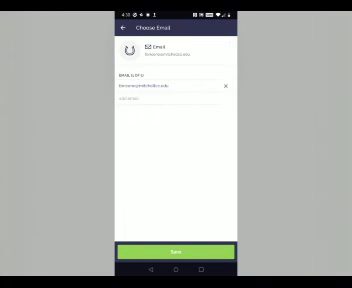
{"action": "left_click", "coordinate": [168, 90]}
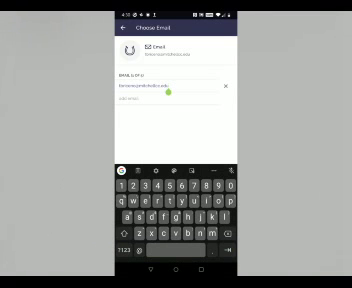
{"action": "left_click", "coordinate": [192, 97]}
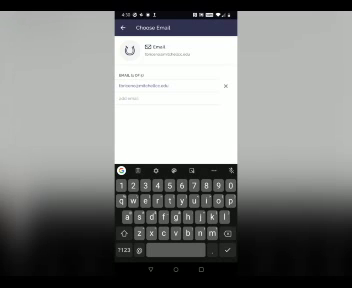
{"action": "key", "text": "Return"}
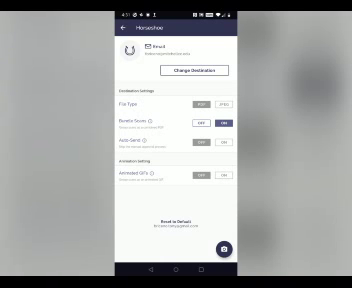
Try assigning OneDrive to the Rocket destination, then cancel the Microsoft sign-in.
{"action": "left_click", "coordinate": [123, 27]}
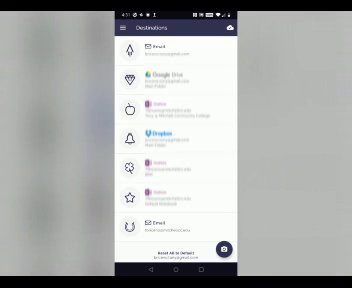
{"action": "left_click", "coordinate": [175, 50]}
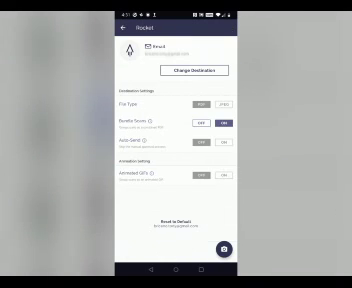
{"action": "left_click", "coordinate": [194, 70]}
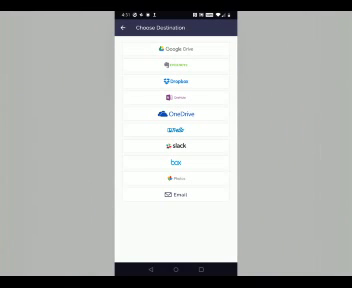
{"action": "left_click", "coordinate": [176, 113]}
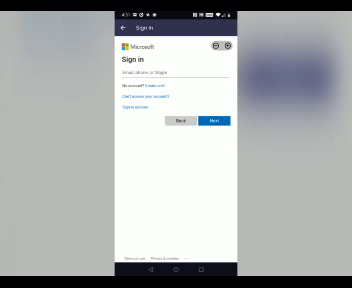
{"action": "key", "text": "Escape"}
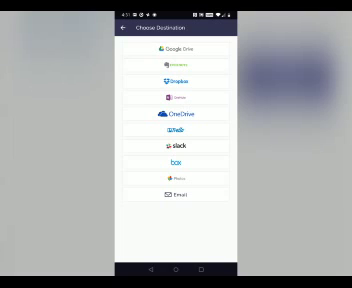
{"action": "key", "text": "Escape"}
{"action": "key", "text": "Escape"}
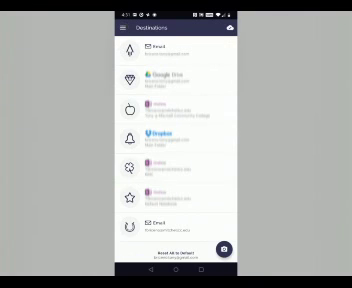
Return to History from the menu and answer 'Yes!' to 'Are you enjoying Rocketbook?'.
{"action": "left_click", "coordinate": [123, 28]}
{"action": "left_click", "coordinate": [147, 81]}
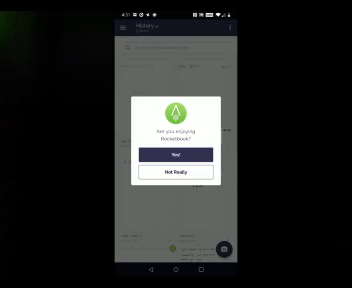
{"action": "left_click", "coordinate": [176, 154]}
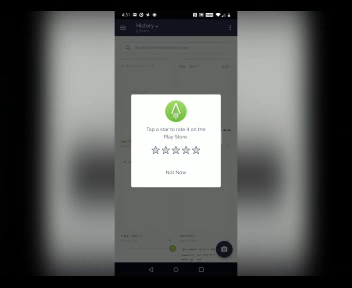